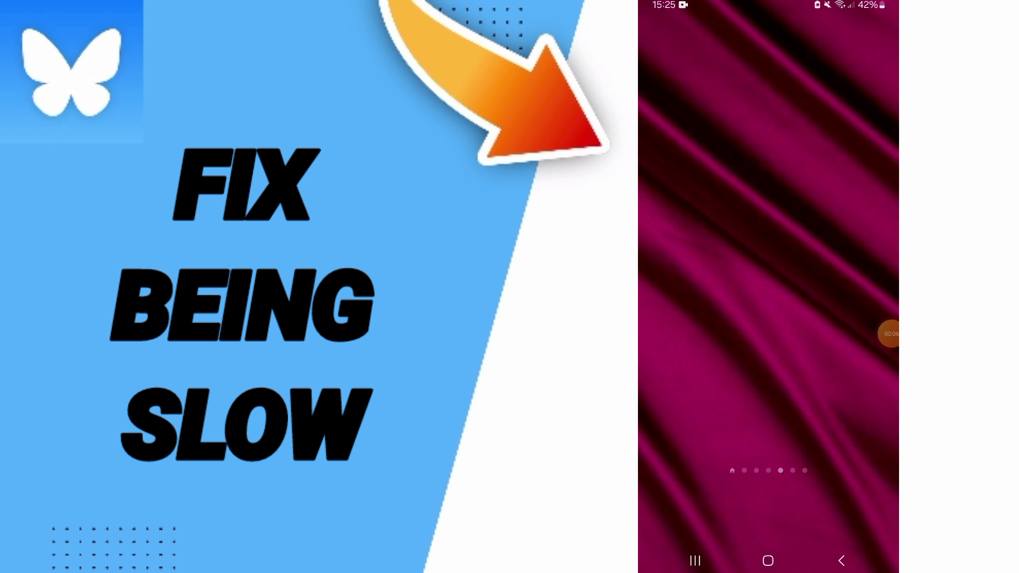
Step: Swipe up from the home screen to reveal the app drawer with Settings, Play Store and Chrome
left_click_drag(768, 477, 768, 199)
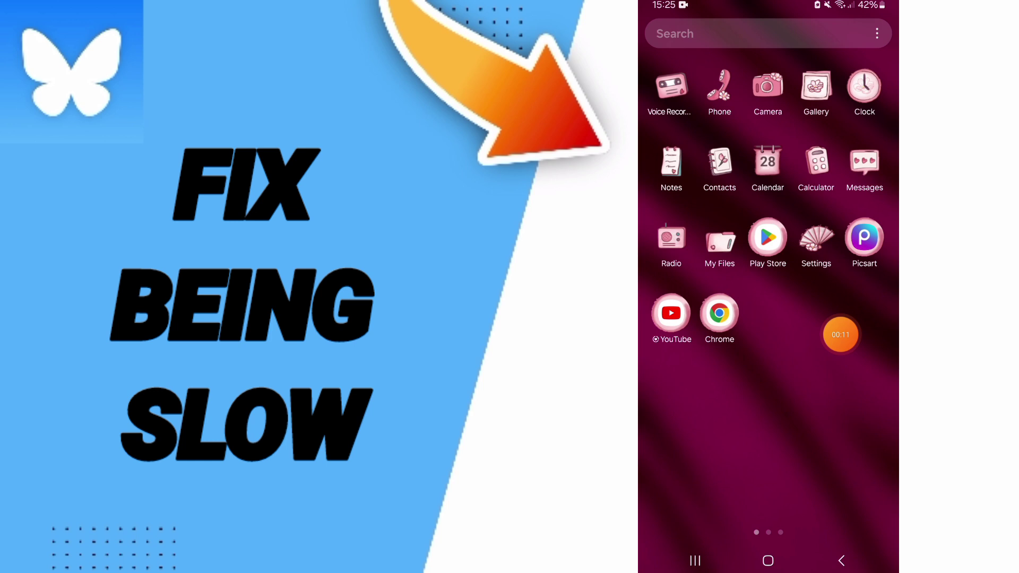
Step: Launch Settings, go to Apps, and select Bluesky to reach its App info page
left_click(817, 240)
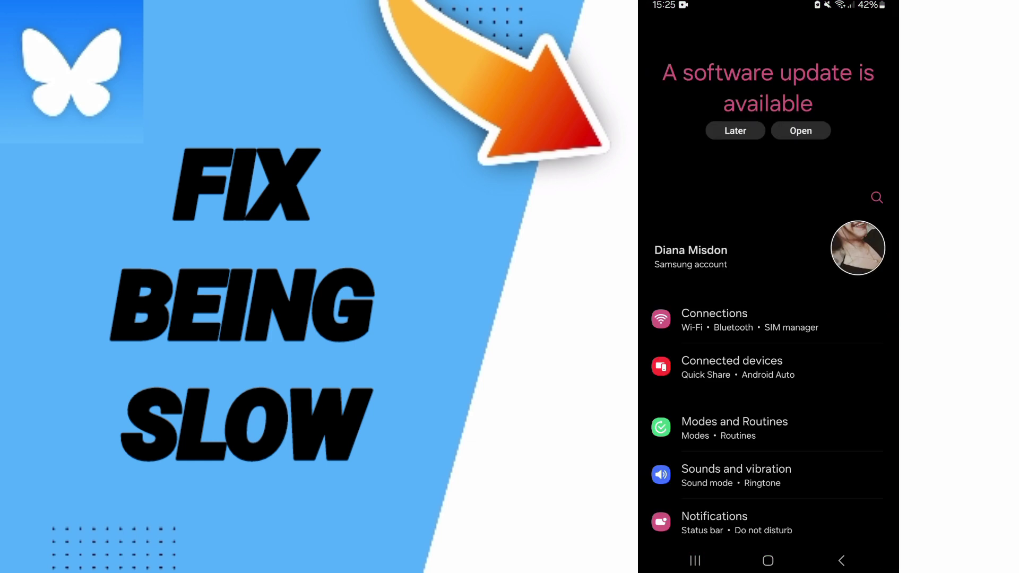
scroll(769, 318, "down", 10)
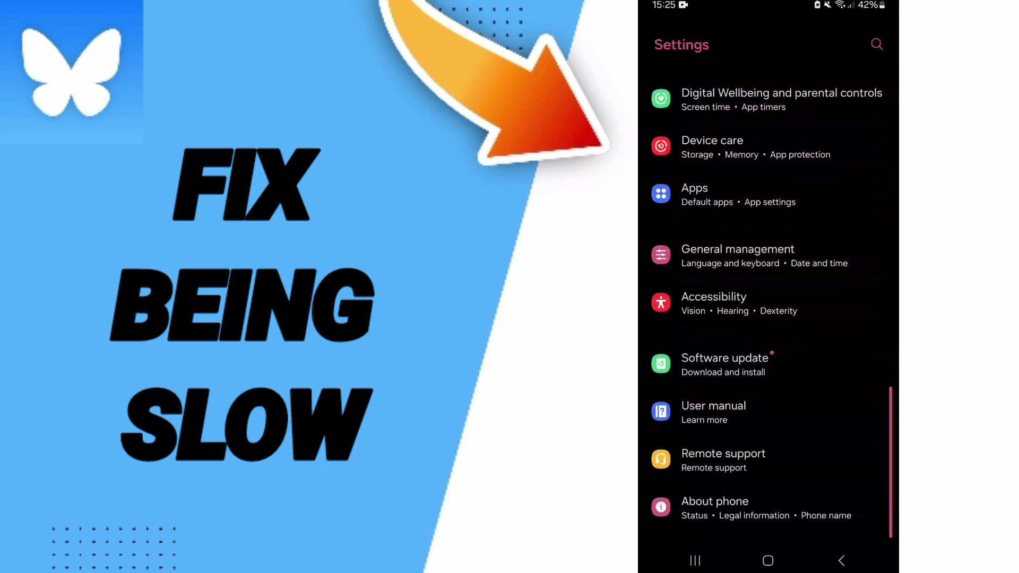
left_click(768, 195)
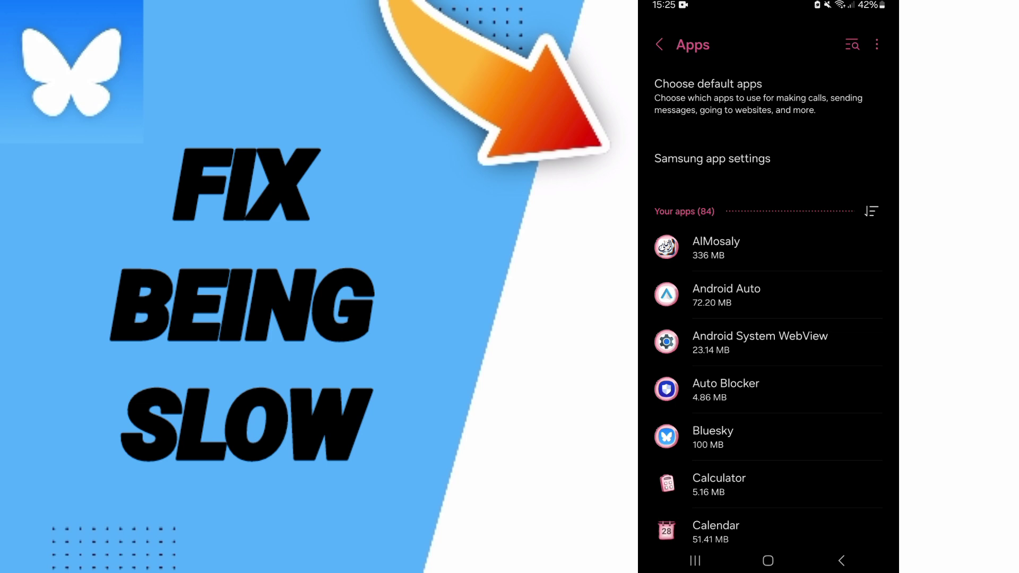
left_click(713, 436)
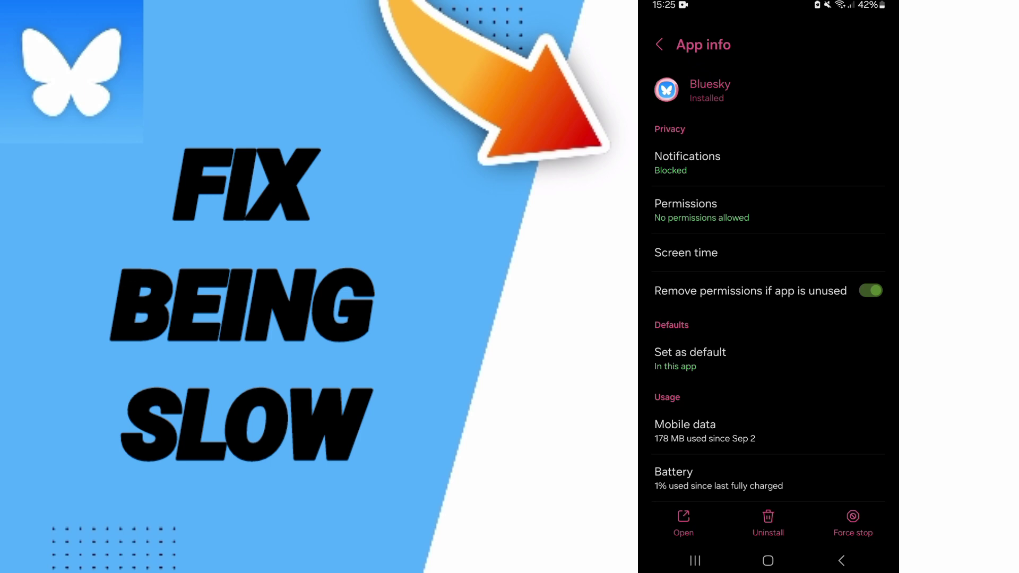
scroll(768, 318, "down", 5)
Step: Force-stop Bluesky, confirm with OK, and view its Storage usage page
left_click(853, 525)
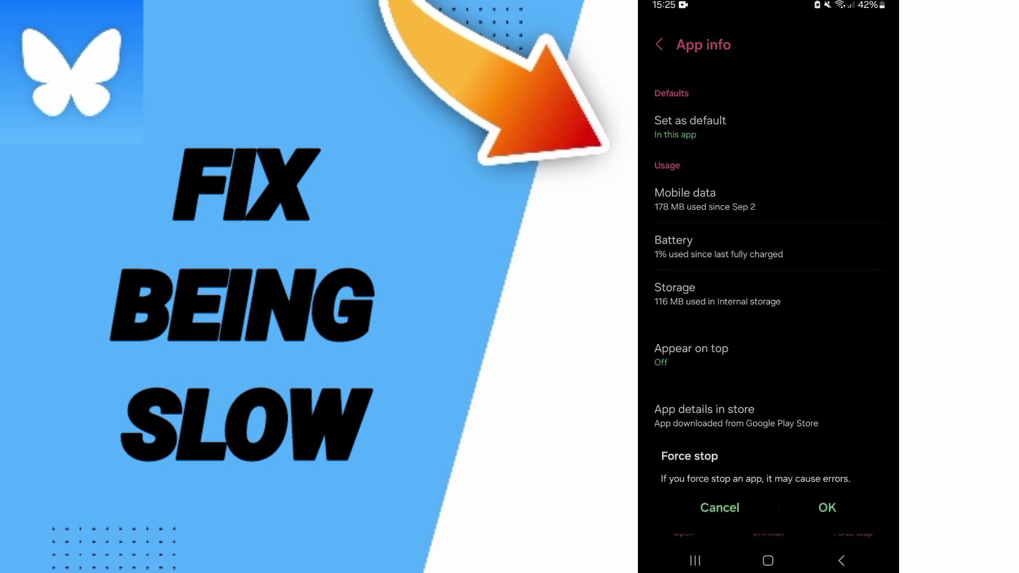
left_click(828, 507)
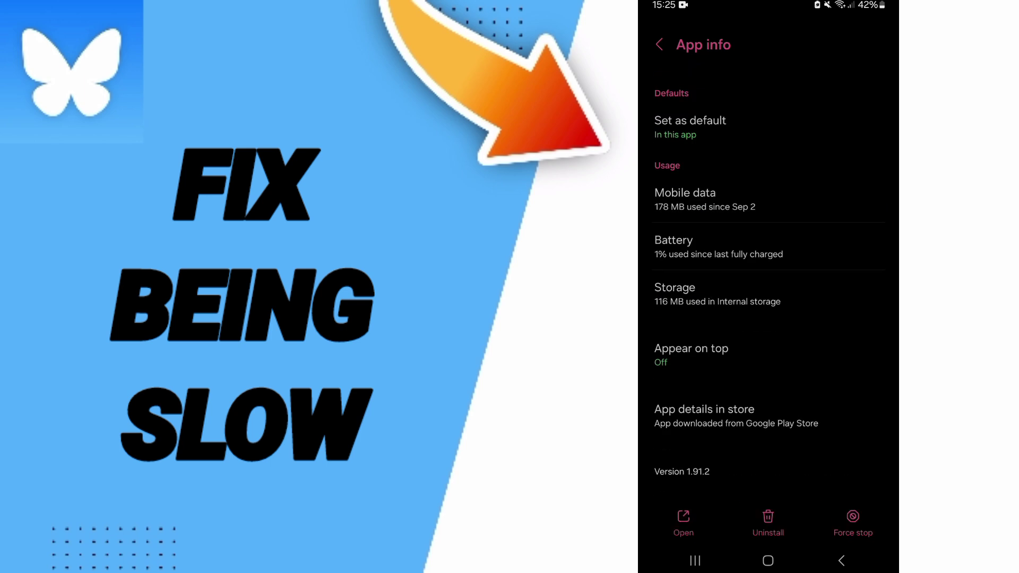
left_click(769, 294)
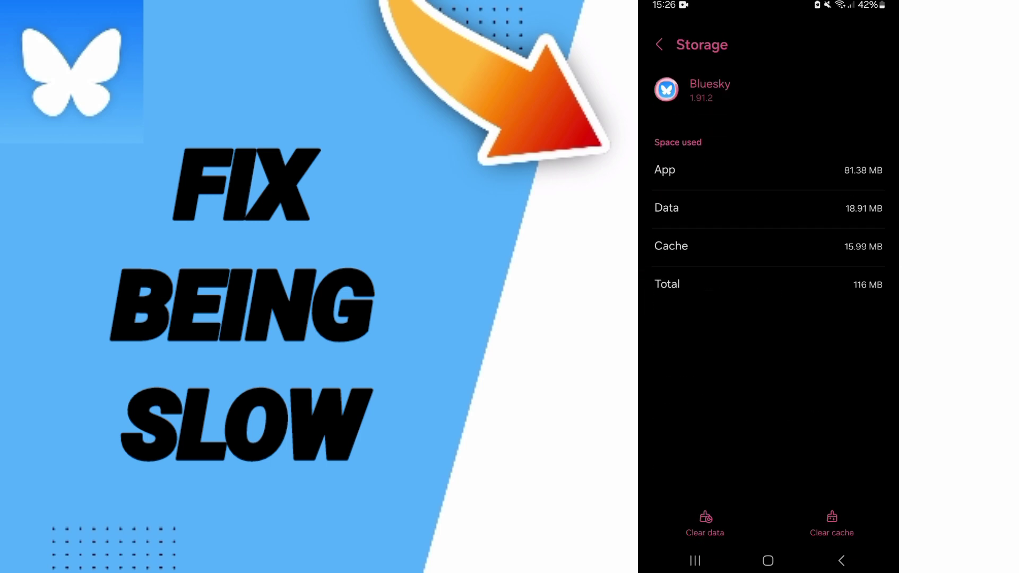
Step: Return to the home screen, then pull down and dismiss the quick settings shade
left_click(768, 560)
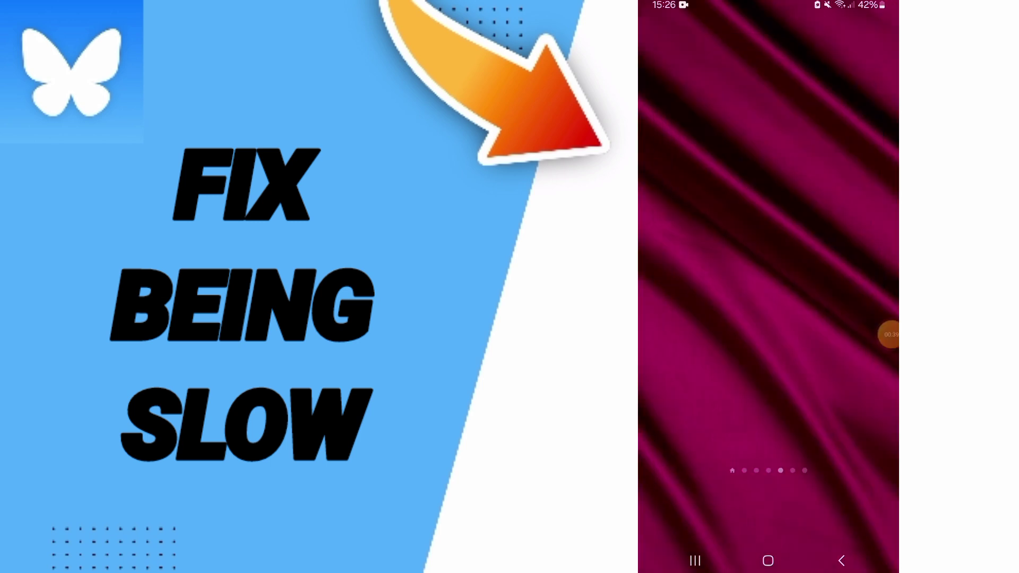
left_click_drag(768, 3, 768, 318)
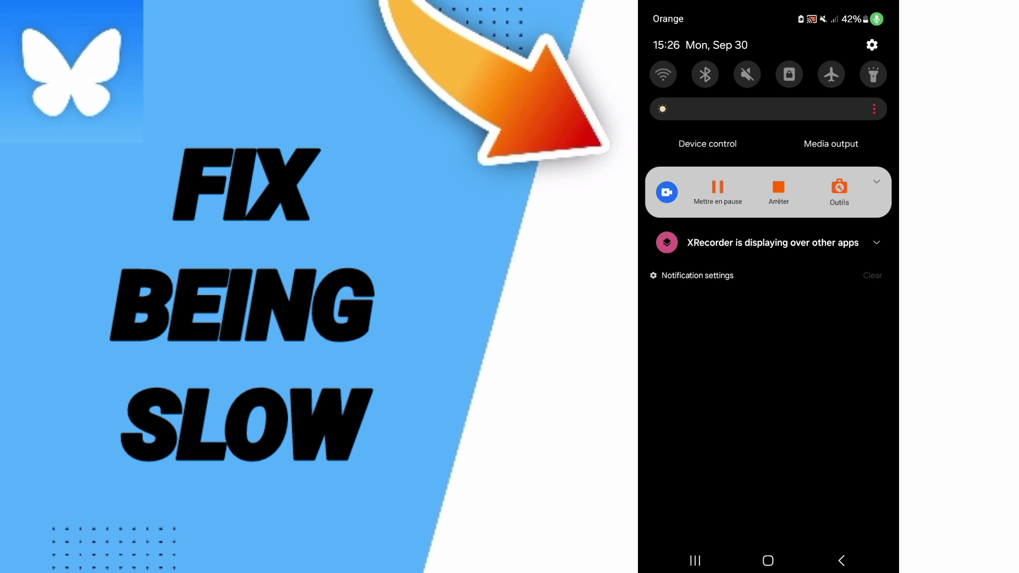
left_click_drag(768, 478, 768, 120)
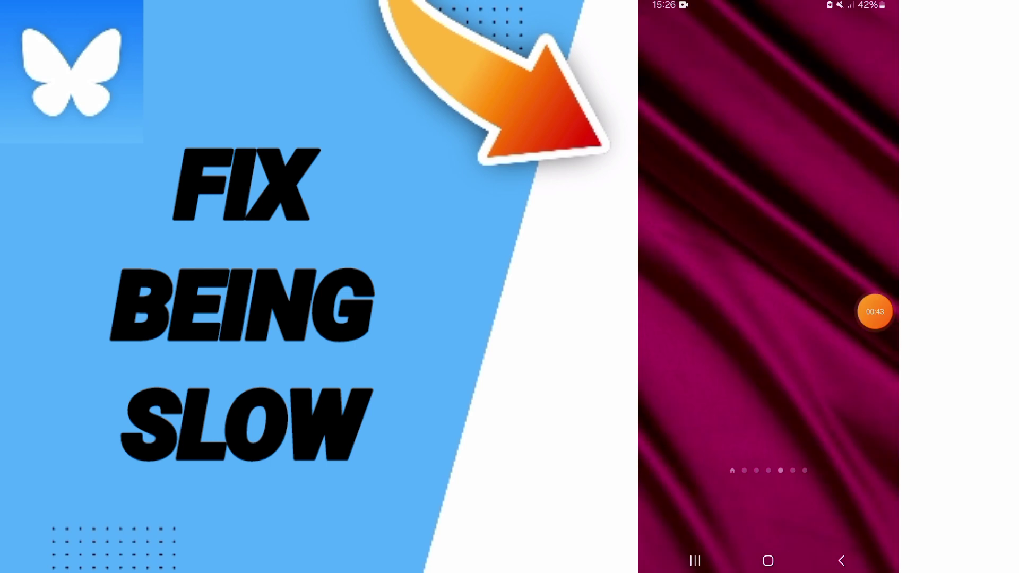
Step: Re-enable Wi-Fi from the quick settings Wi-Fi tile so it shows connected
left_click_drag(875, 311, 877, 253)
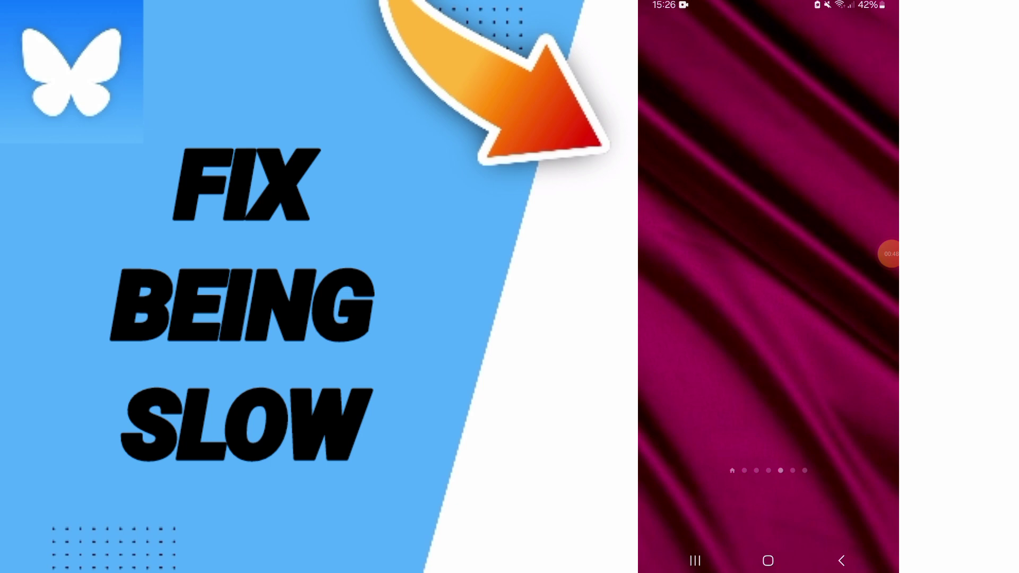
left_click(889, 253)
left_click(877, 261)
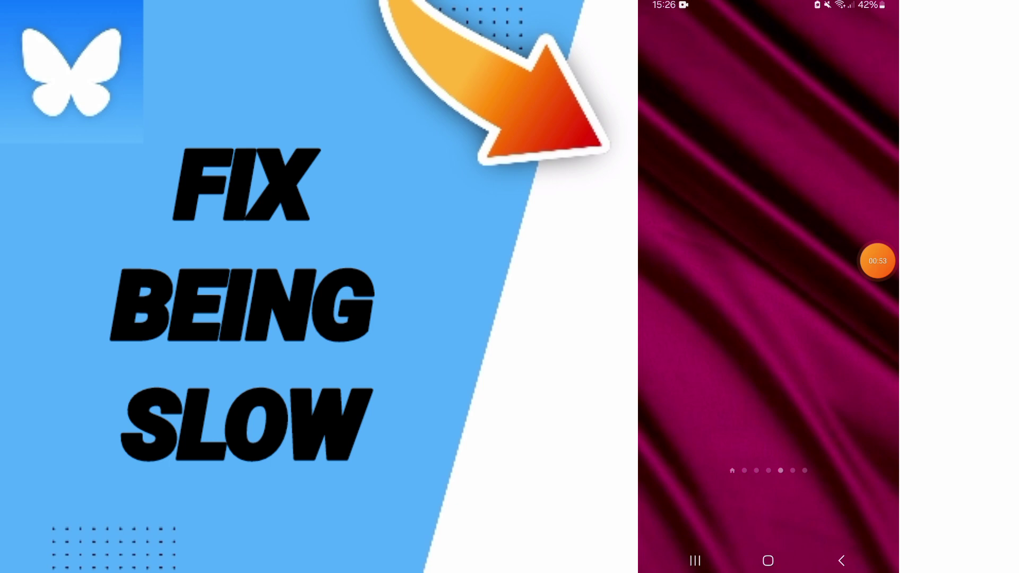
mouse_move(874, 256)
left_mouse_down()
mouse_move(866, 275)
mouse_move(877, 275)
left_mouse_up()
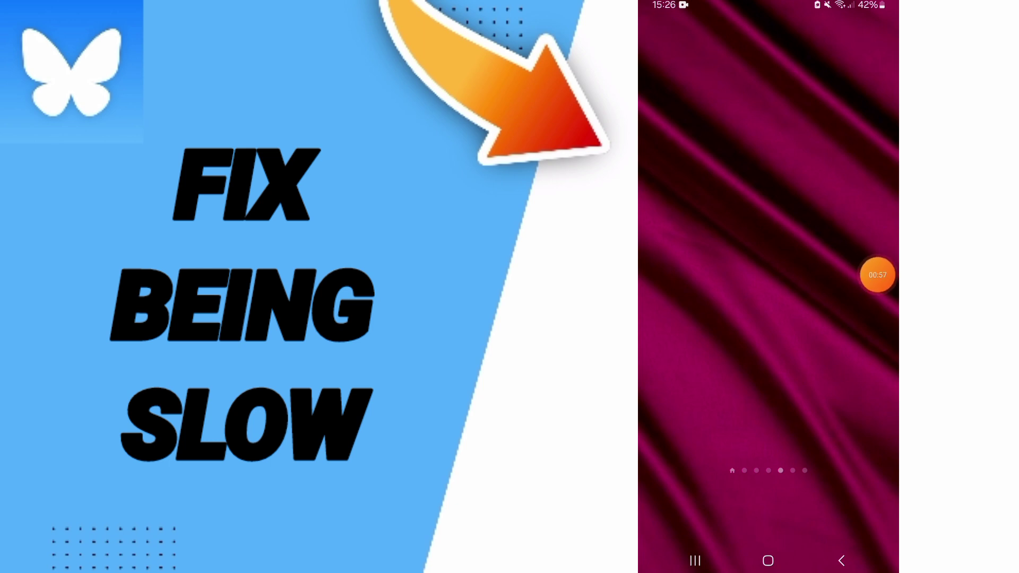